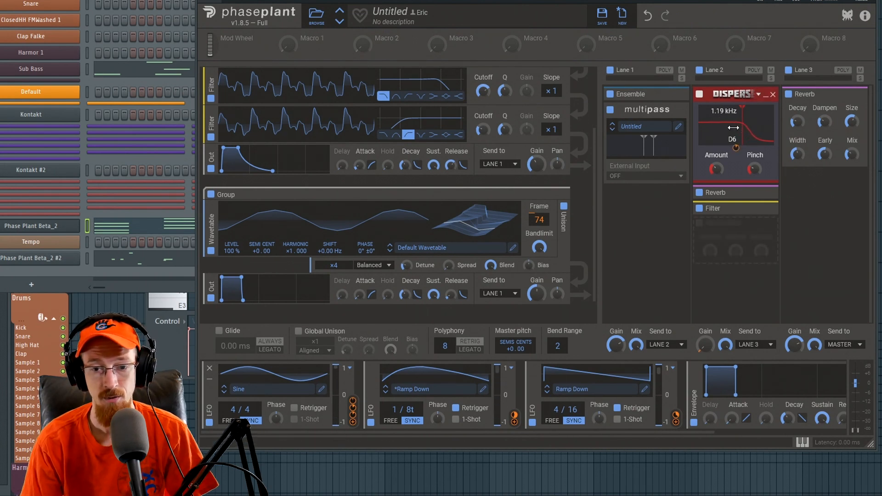
Step: Compare the patch with the Lane 2 Disperser bypassed and enabled, including a trial change of its Amount
{"action": "left_click", "coordinate": [699, 95]}
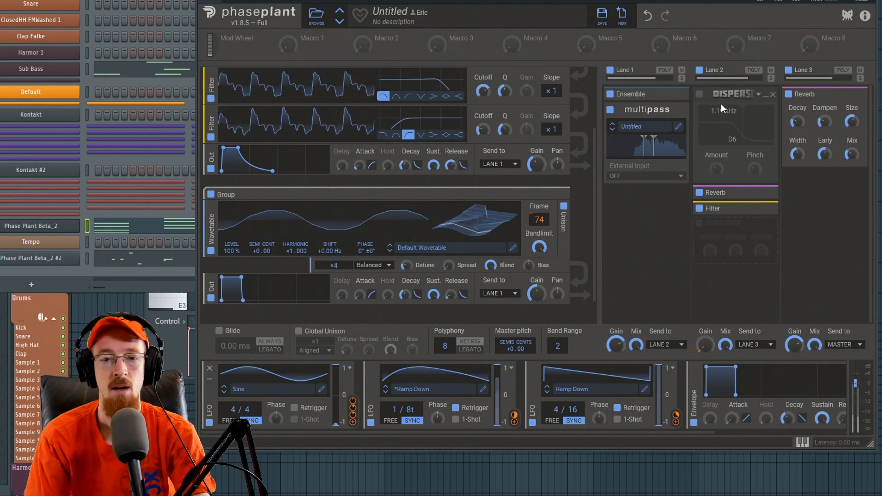
{"action": "left_click", "coordinate": [700, 94]}
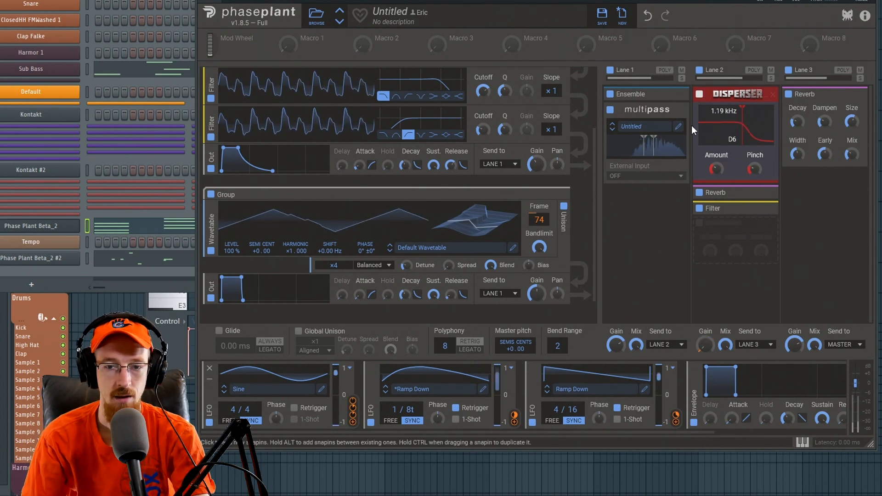
{"action": "left_click", "coordinate": [699, 95]}
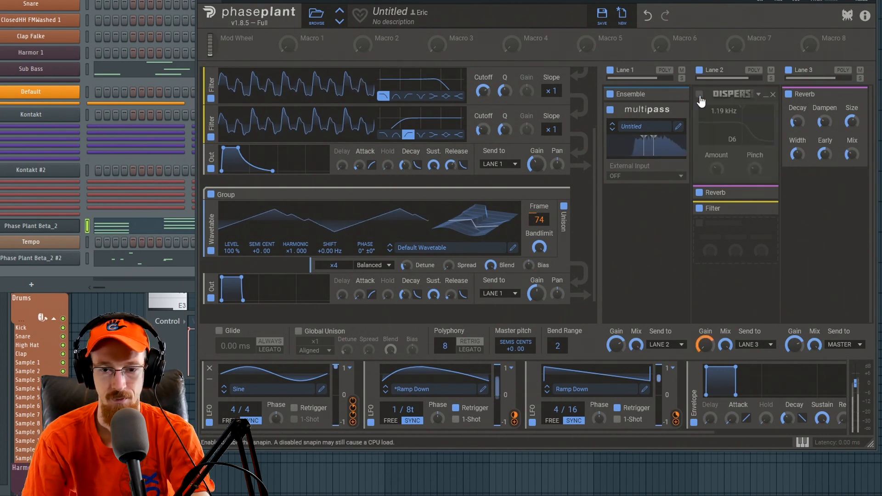
{"action": "left_click", "coordinate": [699, 96]}
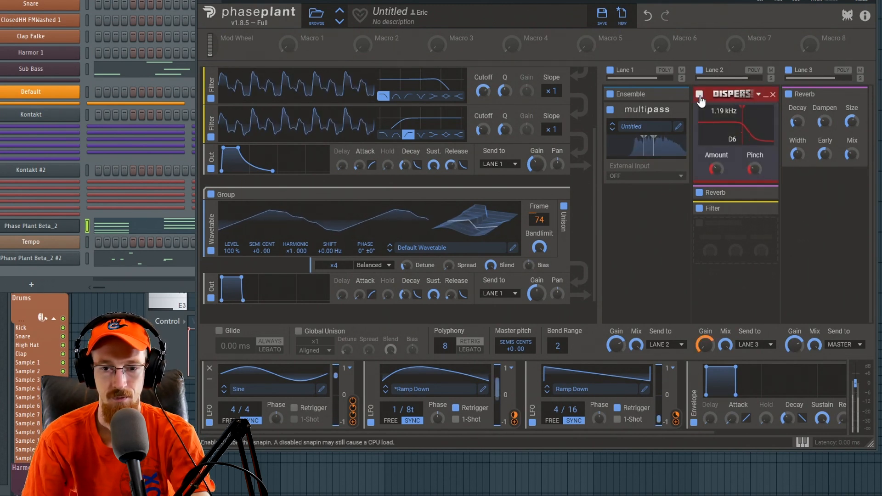
{"action": "left_click", "coordinate": [699, 95]}
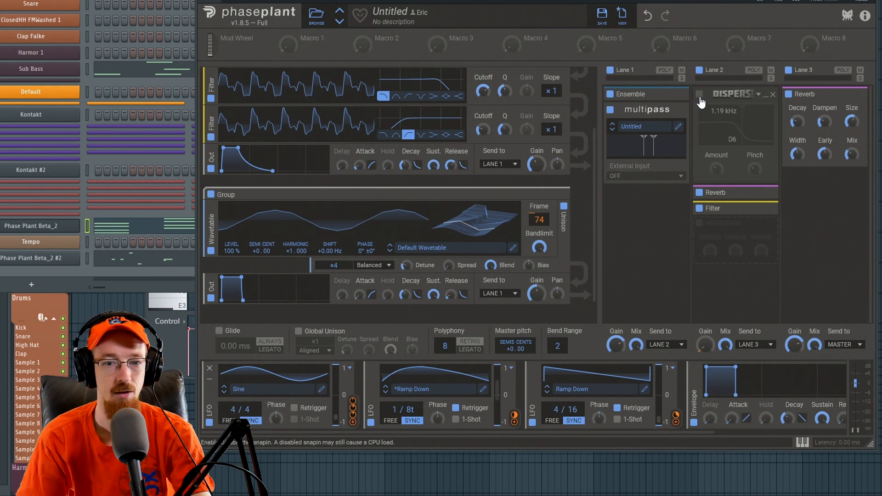
{"action": "left_click", "coordinate": [699, 95]}
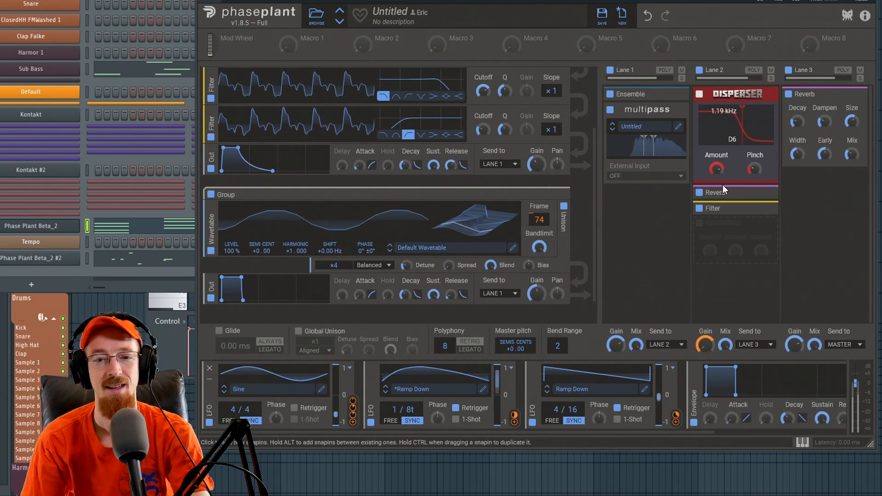
{"action": "left_click_drag", "start_coordinate": [722, 172], "coordinate": [722, 184]}
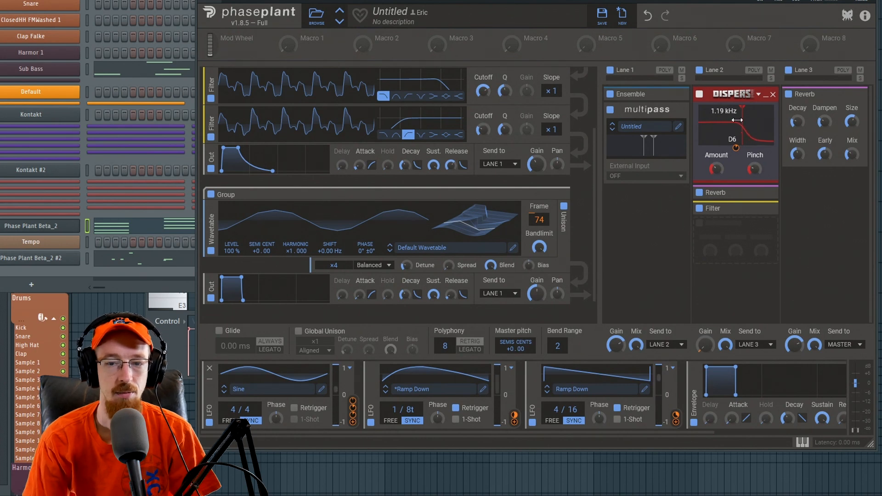
Step: Bypass the existing Lane 2 Disperser and add a second one directly beneath it with an Amount of about 27
{"action": "left_click", "coordinate": [698, 94]}
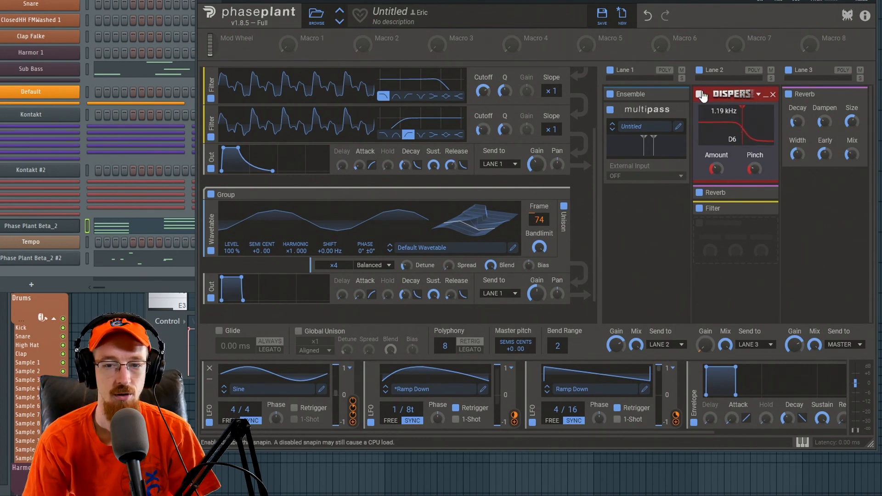
{"action": "left_click", "coordinate": [726, 243]}
{"action": "type", "text": "disp"}
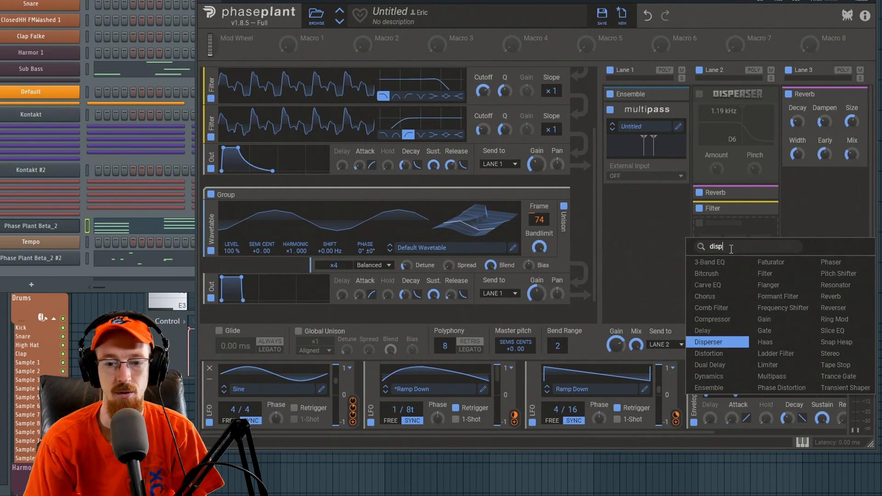
{"action": "key", "text": "Return"}
{"action": "left_click_drag", "start_coordinate": [750, 216], "coordinate": [727, 181]}
{"action": "mouse_move", "coordinate": [711, 261]}
{"action": "left_mouse_down"}
{"action": "mouse_move", "coordinate": [673, 242]}
{"action": "mouse_move", "coordinate": [709, 269]}
{"action": "left_mouse_up"}
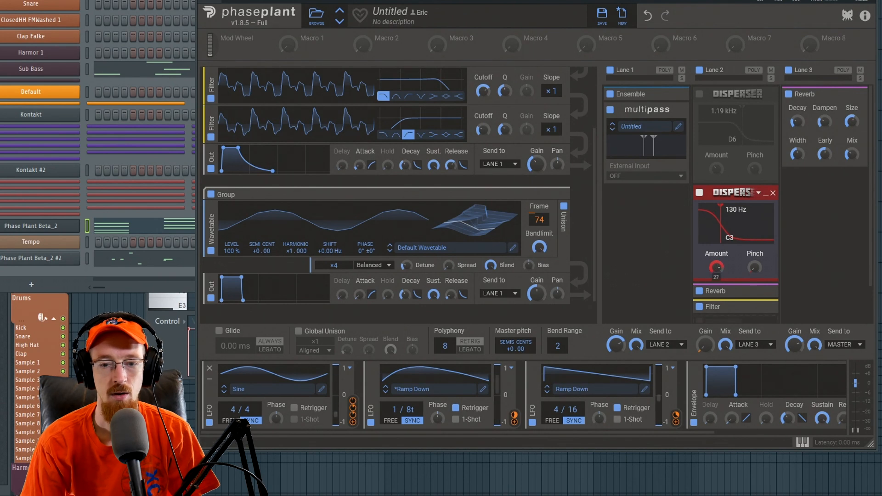
Step: Set the second Disperser's frequency to about 808 Hz and modulate it with the Sine LFO
{"action": "left_click_drag", "start_coordinate": [719, 216], "coordinate": [745, 217]}
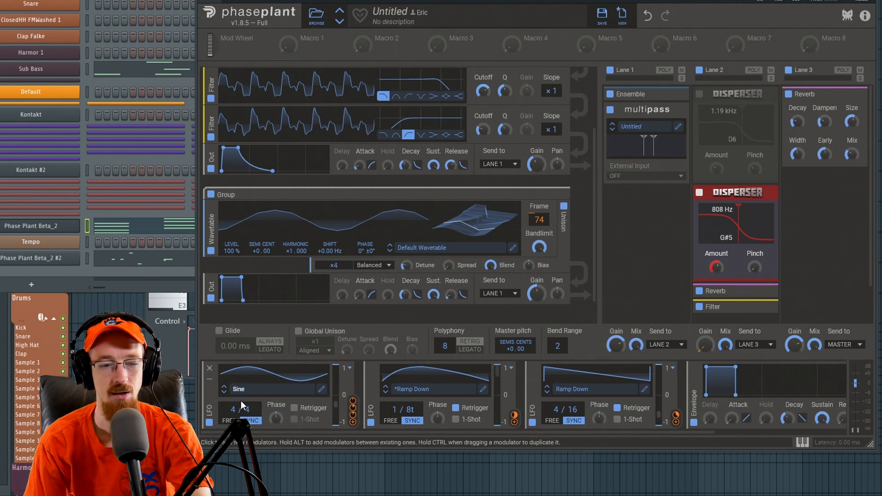
{"action": "left_click_drag", "start_coordinate": [354, 423], "coordinate": [736, 247]}
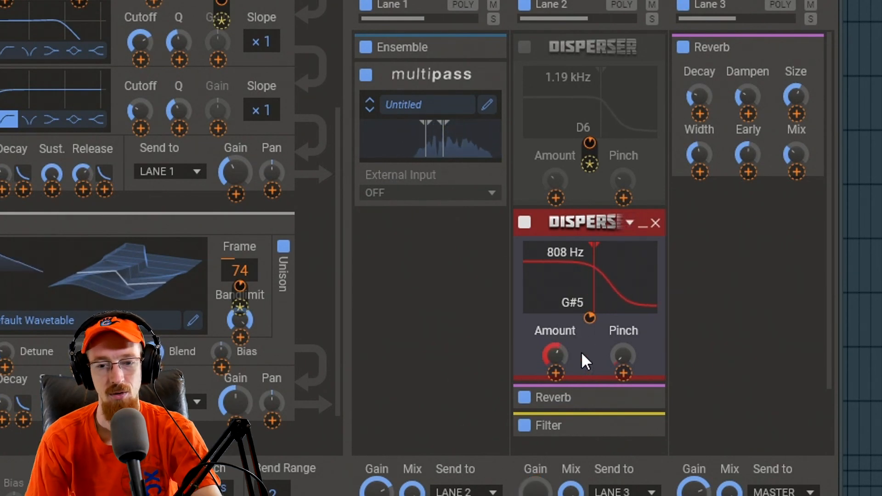
{"action": "left_click", "coordinate": [590, 360]}
Step: Raise the second Disperser's Amount to maximum and try Pinch up to about 5.88, settling on a low Pinch
{"action": "left_click_drag", "start_coordinate": [550, 358], "coordinate": [549, 337]}
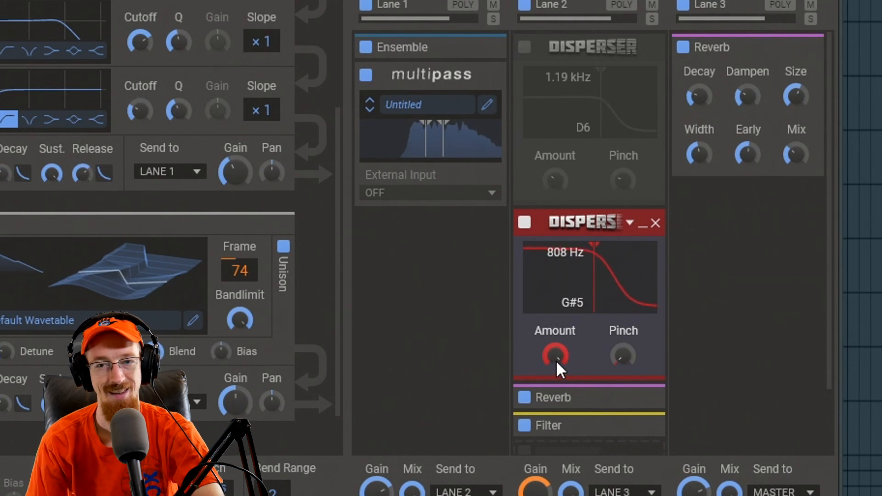
{"action": "mouse_move", "coordinate": [625, 351]}
{"action": "left_mouse_down"}
{"action": "mouse_move", "coordinate": [625, 338]}
{"action": "mouse_move", "coordinate": [622, 364]}
{"action": "mouse_move", "coordinate": [623, 356]}
{"action": "left_mouse_up"}
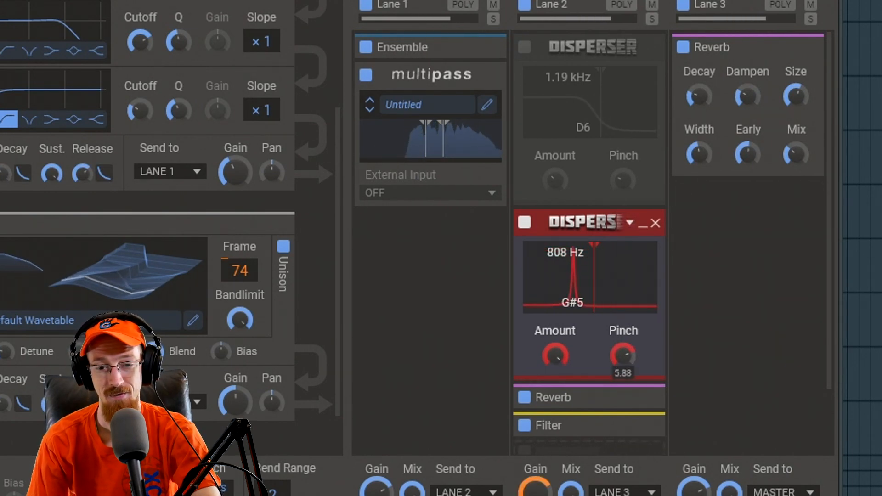
{"action": "mouse_move", "coordinate": [624, 356]}
{"action": "left_mouse_down"}
{"action": "mouse_move", "coordinate": [625, 366]}
{"action": "mouse_move", "coordinate": [619, 355]}
{"action": "left_mouse_up"}
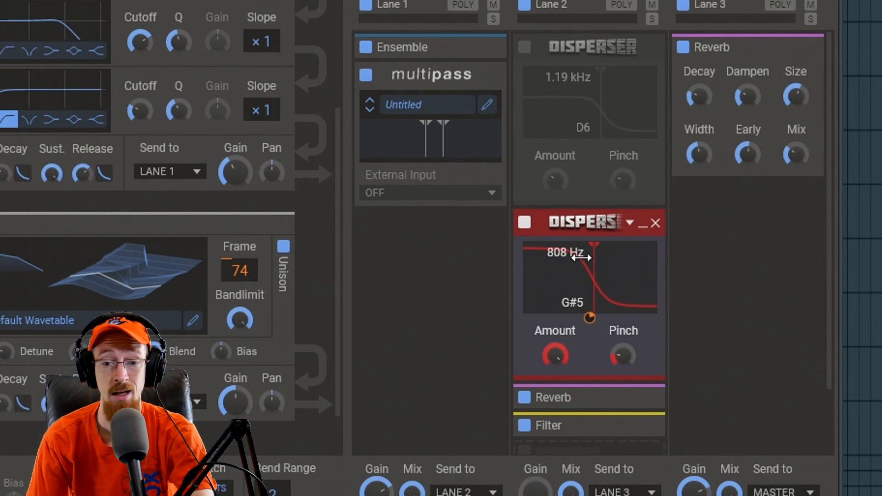
Step: Try the second Disperser's frequency at about 10.3 kHz, 394 Hz and 2.88 kHz while adjusting its LFO modulation depth
{"action": "left_click_drag", "start_coordinate": [587, 272], "coordinate": [628, 277]}
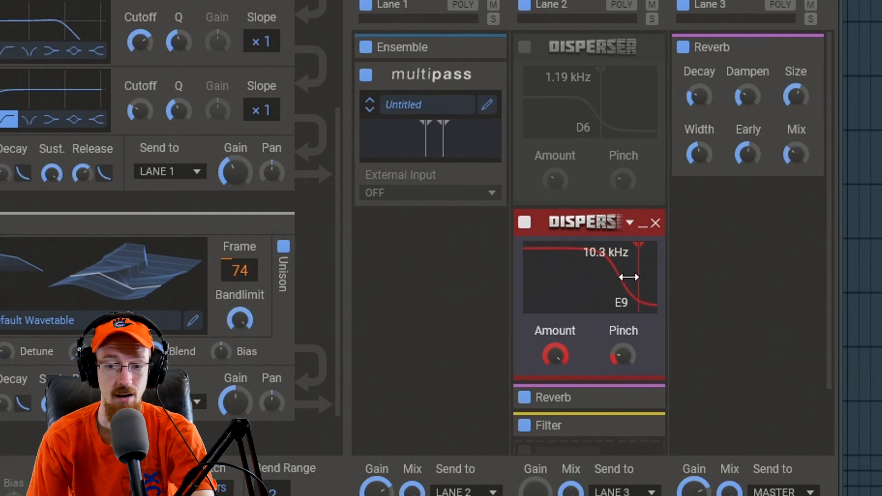
{"action": "left_click_drag", "start_coordinate": [592, 319], "coordinate": [591, 322]}
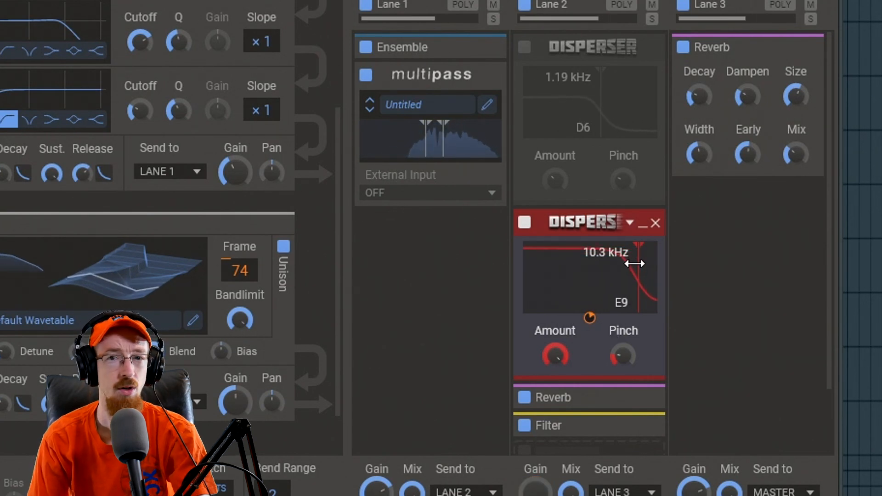
{"action": "left_click_drag", "start_coordinate": [633, 267], "coordinate": [577, 268]}
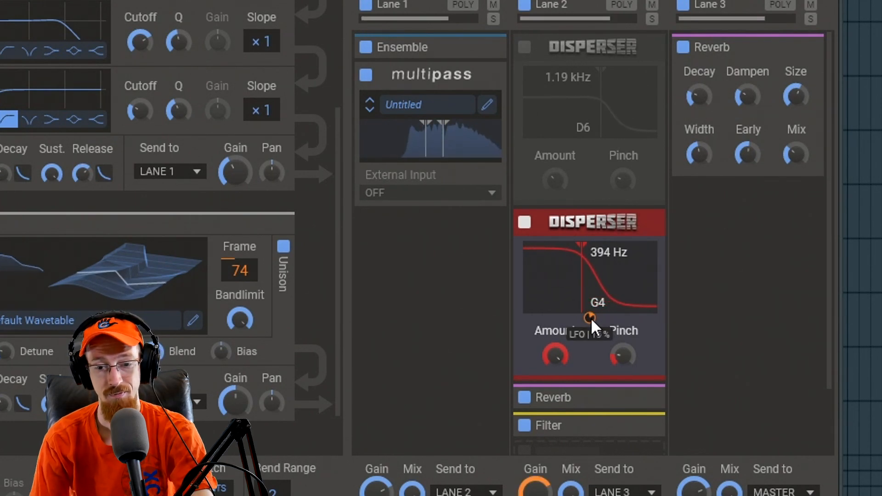
{"action": "left_click_drag", "start_coordinate": [528, 277], "coordinate": [606, 282]}
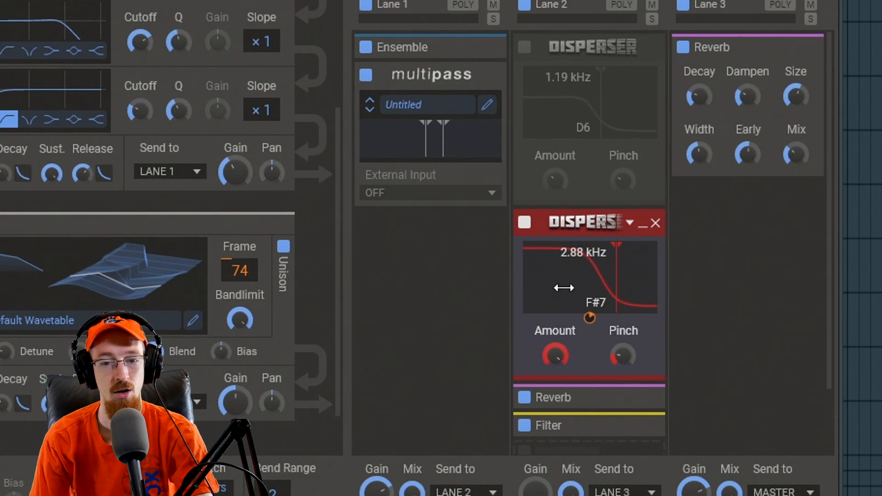
Step: Lower the second Disperser's Amount, and try its frequency at about 1.66 kHz before settling near 2.73 kHz
{"action": "left_click_drag", "start_coordinate": [557, 358], "coordinate": [557, 373]}
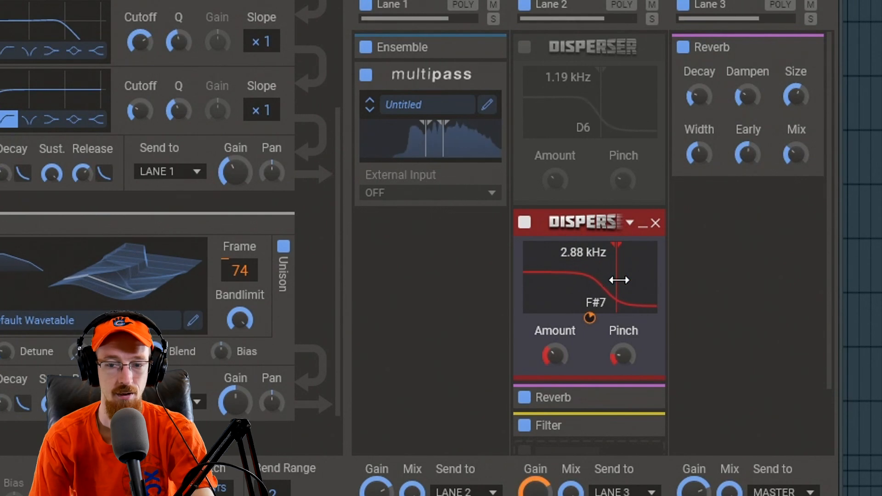
{"action": "mouse_move", "coordinate": [618, 280]}
{"action": "left_mouse_down"}
{"action": "mouse_move", "coordinate": [600, 283]}
{"action": "mouse_move", "coordinate": [608, 279]}
{"action": "left_mouse_up"}
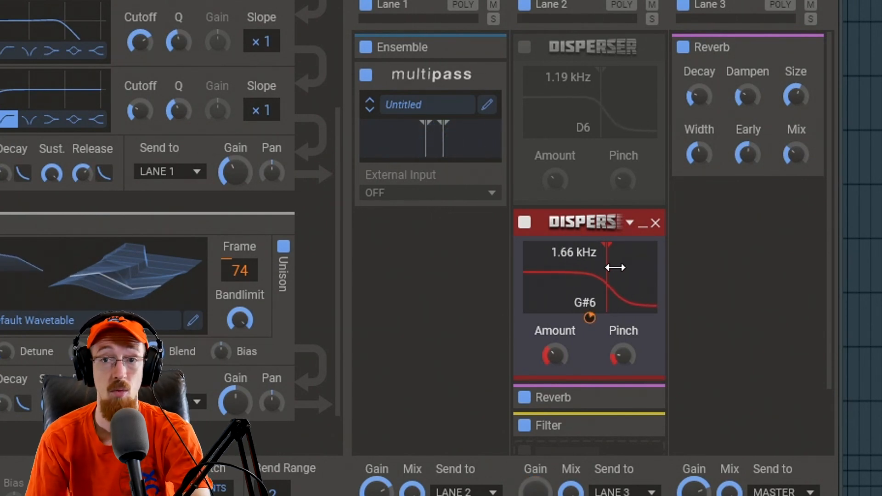
{"action": "mouse_move", "coordinate": [615, 267]}
{"action": "left_mouse_down"}
{"action": "mouse_move", "coordinate": [584, 276]}
{"action": "mouse_move", "coordinate": [620, 278]}
{"action": "left_mouse_up"}
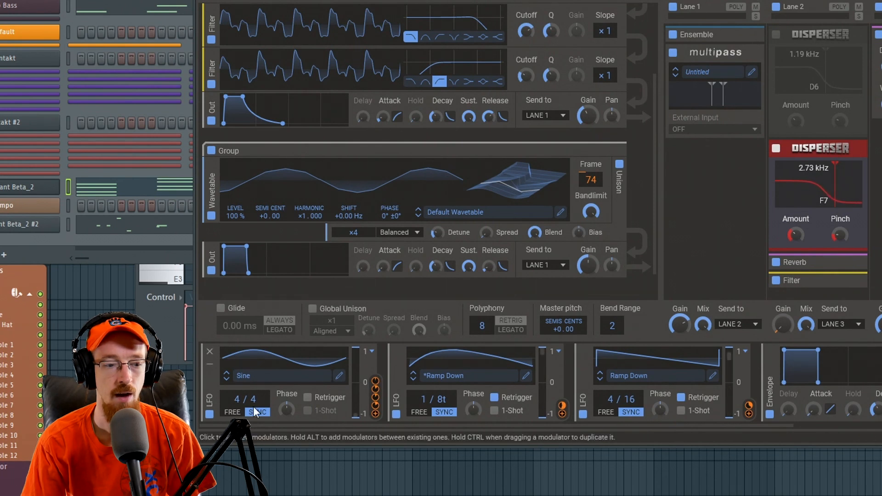
Step: Switch the Sine LFO to free-running mode and set its rate to about 0.18 Hz
{"action": "left_click", "coordinate": [232, 412]}
{"action": "left_click_drag", "start_coordinate": [242, 401], "coordinate": [242, 340]}
{"action": "left_click_drag", "start_coordinate": [242, 399], "coordinate": [242, 460]}
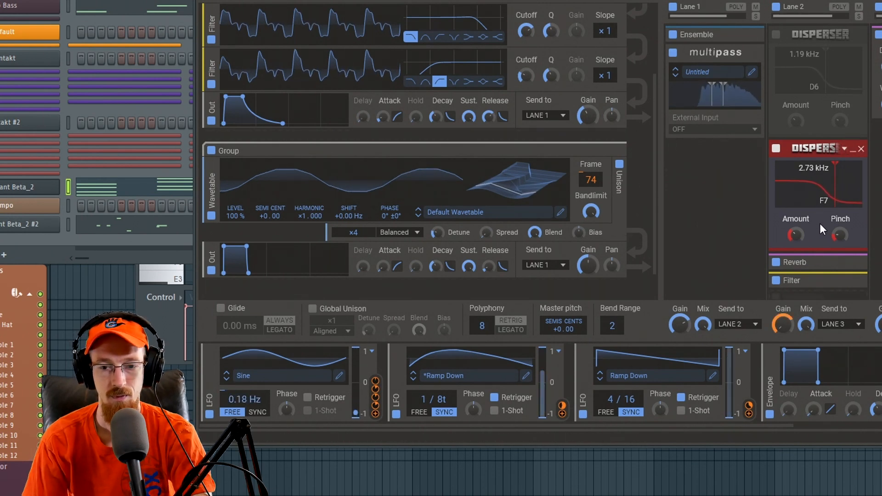
Step: Lower the second Disperser's frequency to about 549 Hz and audition the patch while adjusting its Amount
{"action": "left_click_drag", "start_coordinate": [847, 197], "coordinate": [813, 175]}
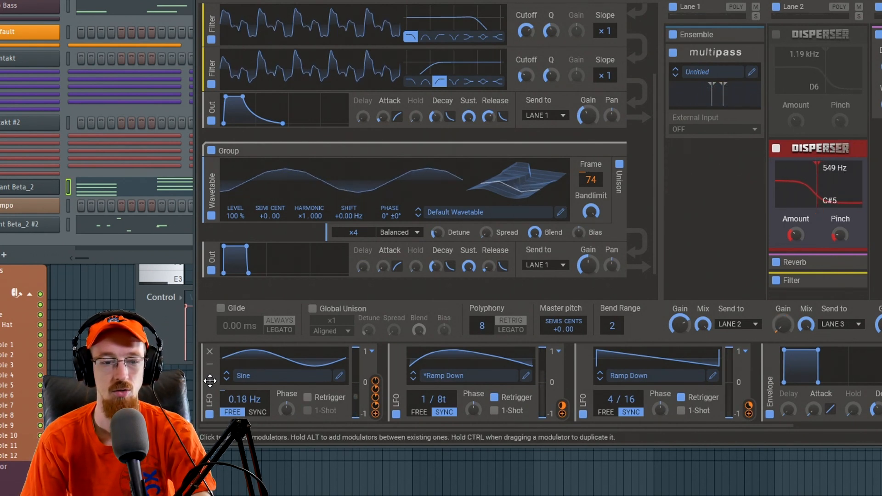
{"action": "key", "text": "space"}
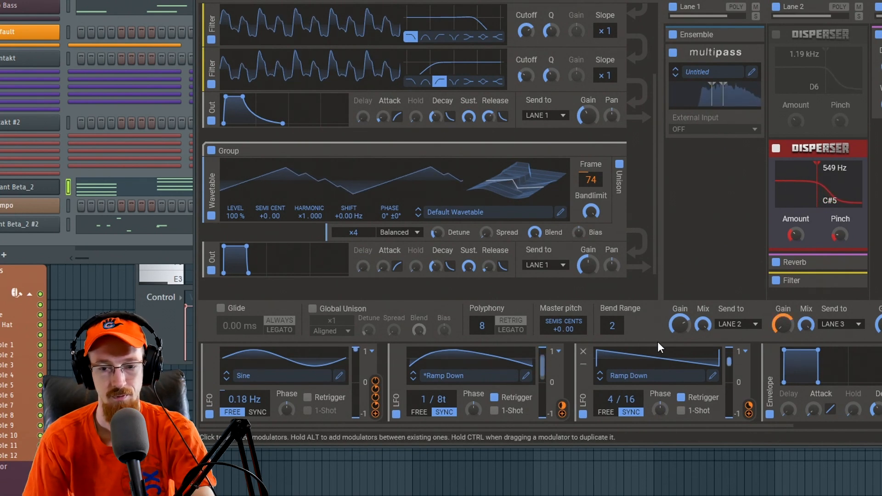
{"action": "left_click_drag", "start_coordinate": [791, 234], "coordinate": [797, 234]}
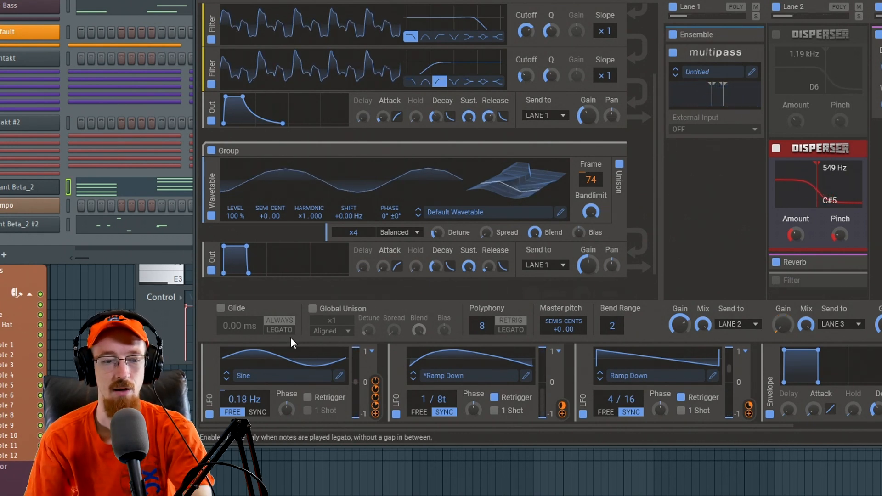
Step: Return the Sine LFO to tempo sync, and replace the second Disperser with the original by removing one and re-enabling the other
{"action": "left_click", "coordinate": [258, 412]}
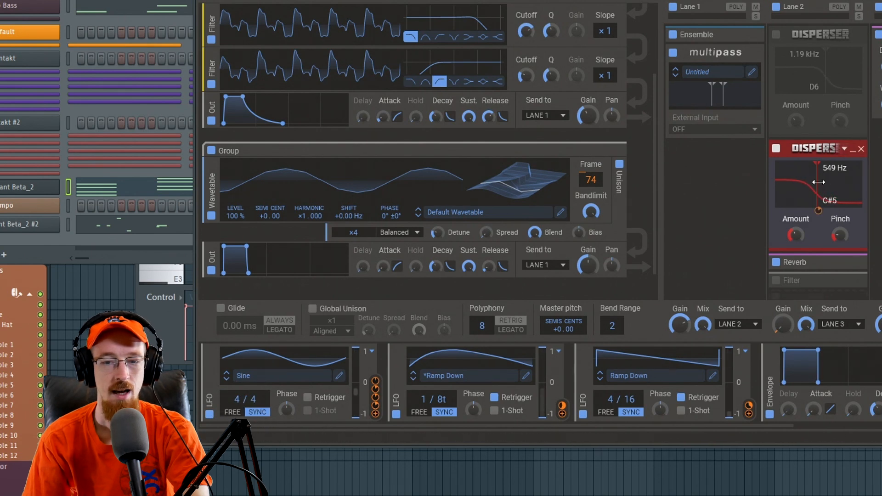
{"action": "left_click", "coordinate": [776, 148]}
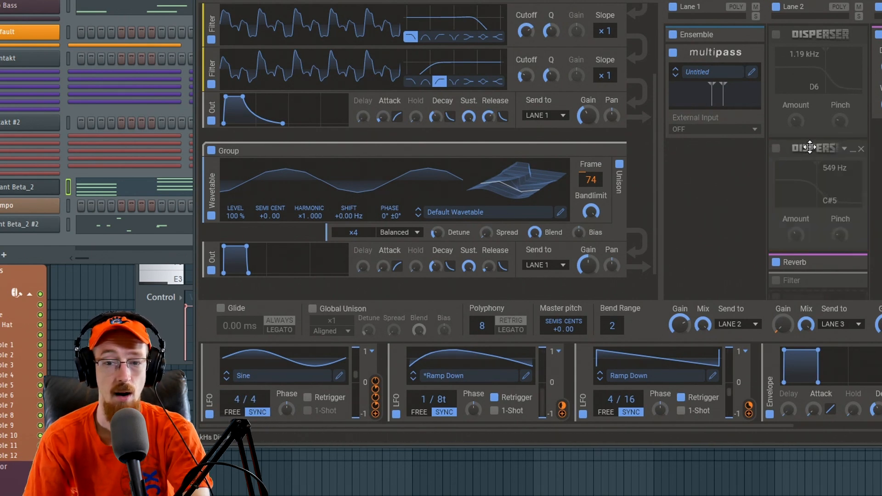
{"action": "left_click", "coordinate": [861, 149]}
{"action": "left_click", "coordinate": [776, 34]}
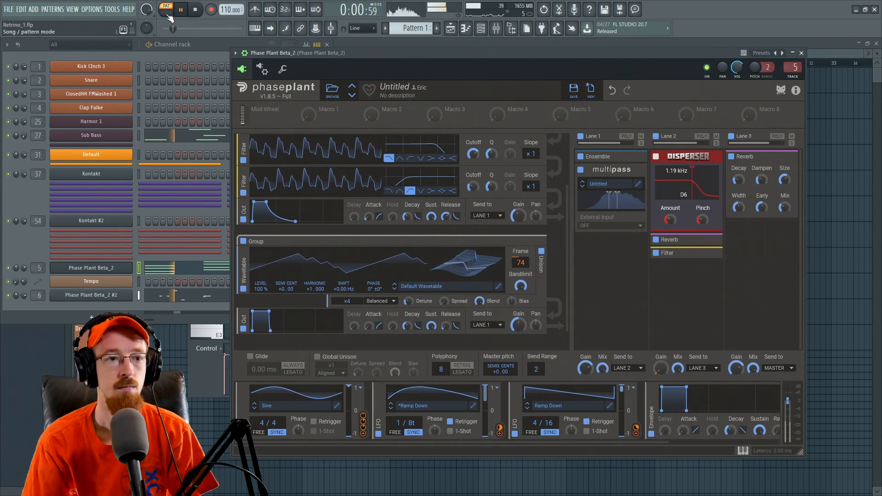
Step: Switch playback to song mode, bypass the Lane 2 Filter while listening, and stop playback
{"action": "left_click", "coordinate": [167, 13]}
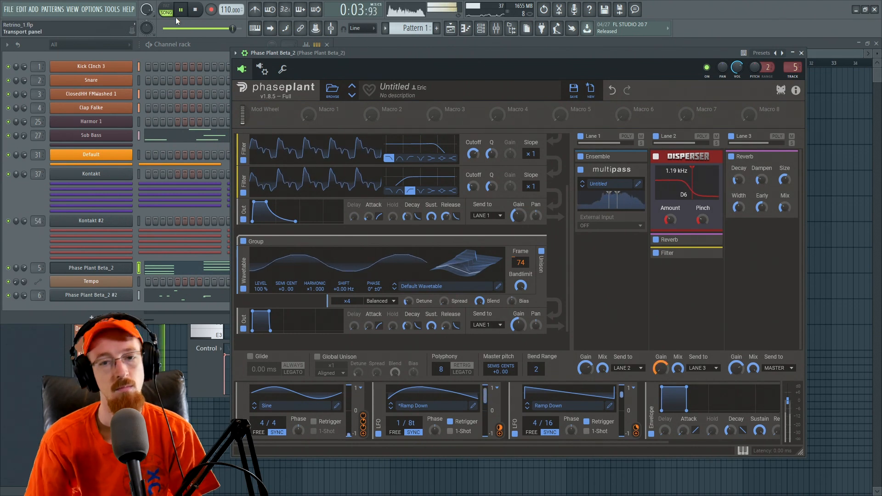
{"action": "left_click", "coordinate": [656, 254]}
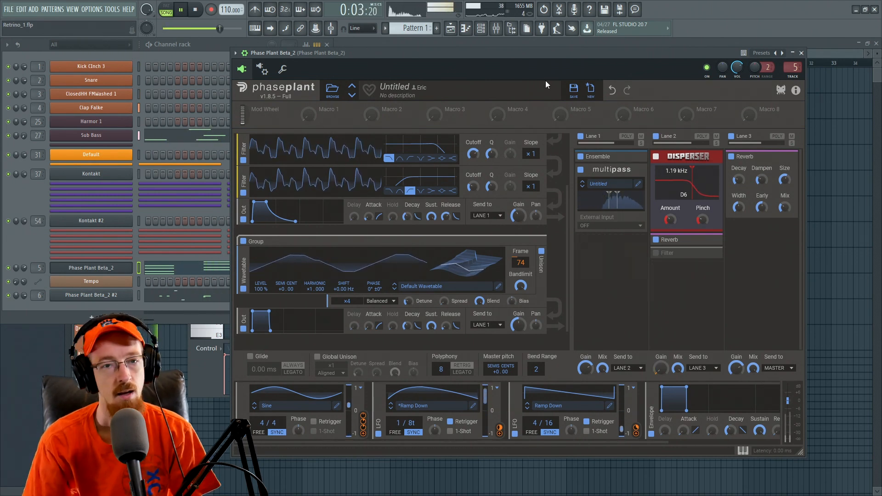
{"action": "key", "text": "space"}
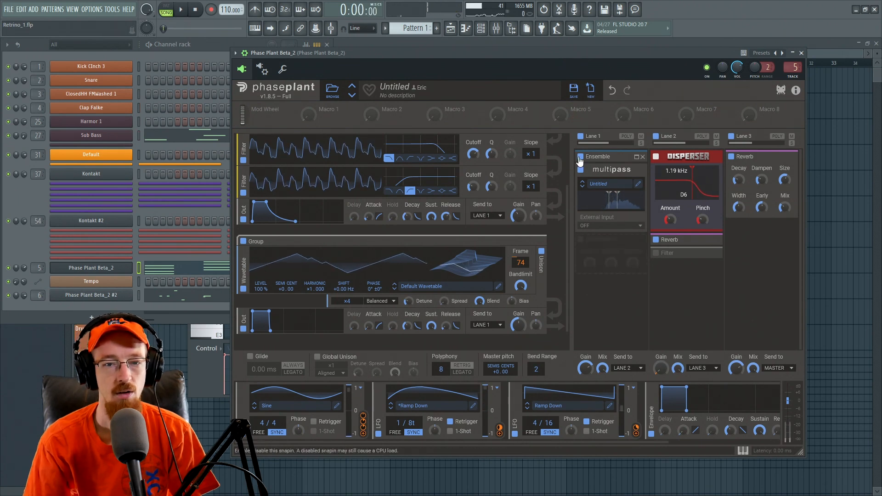
Step: Expand and bypass the Lane 1 Ensemble, and audition the song without it
{"action": "left_click", "coordinate": [635, 157]}
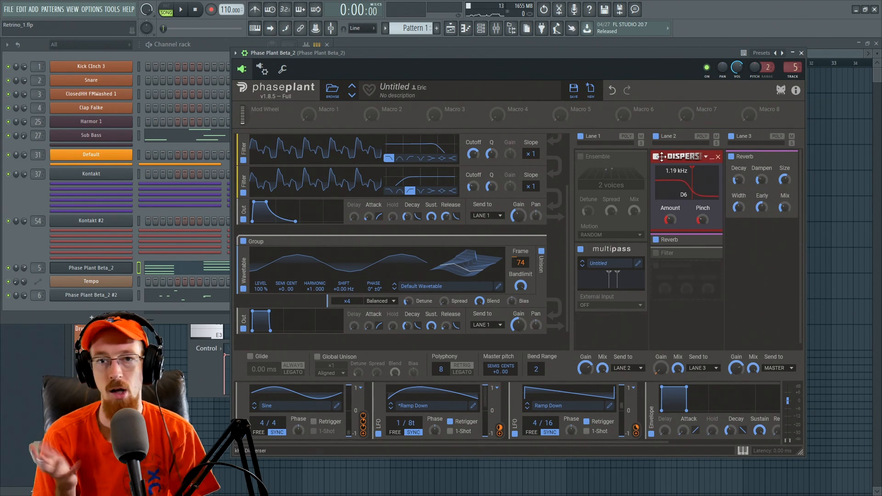
{"action": "key", "text": "space"}
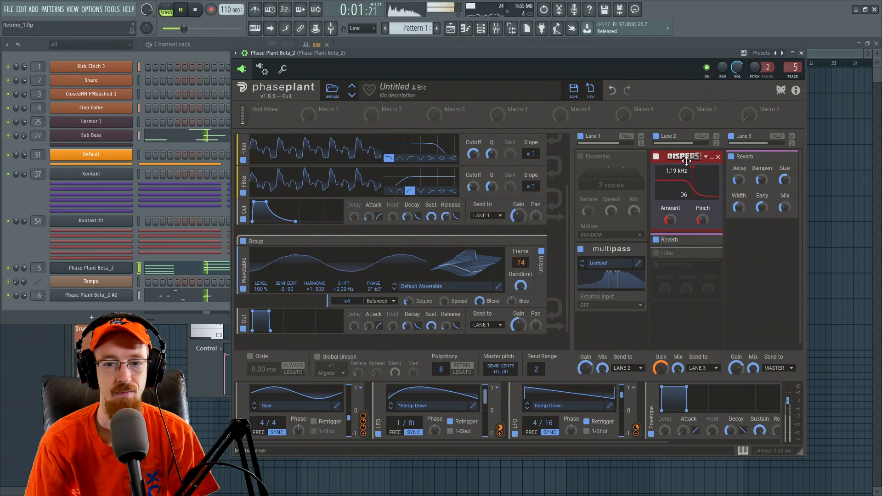
{"action": "key", "text": "space"}
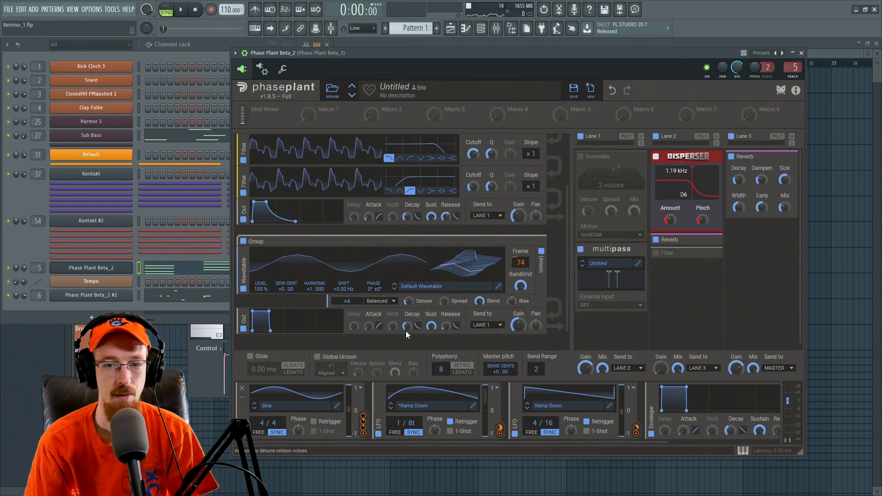
Step: Move Disperser to the start of Lane 1 ahead of a re-enabled Ensemble, and briefly audition the song with that effect order
{"action": "left_click_drag", "start_coordinate": [679, 157], "coordinate": [611, 151]}
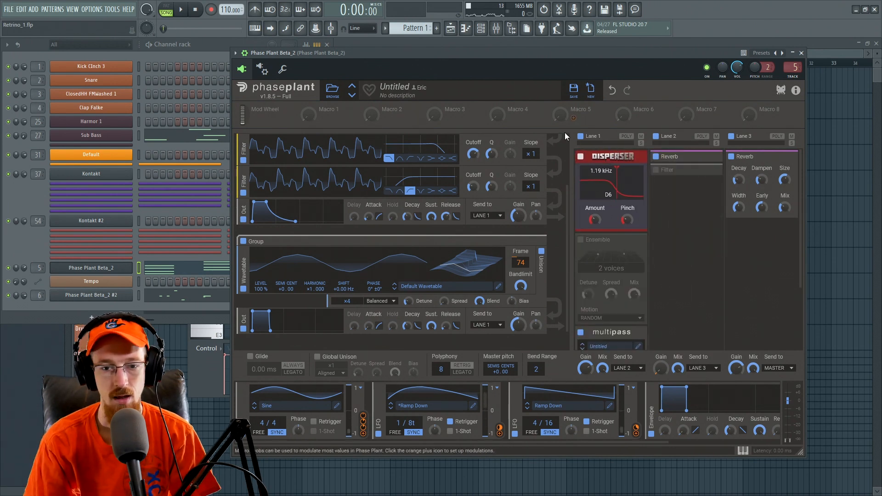
{"action": "left_click", "coordinate": [580, 240]}
{"action": "key", "text": "space"}
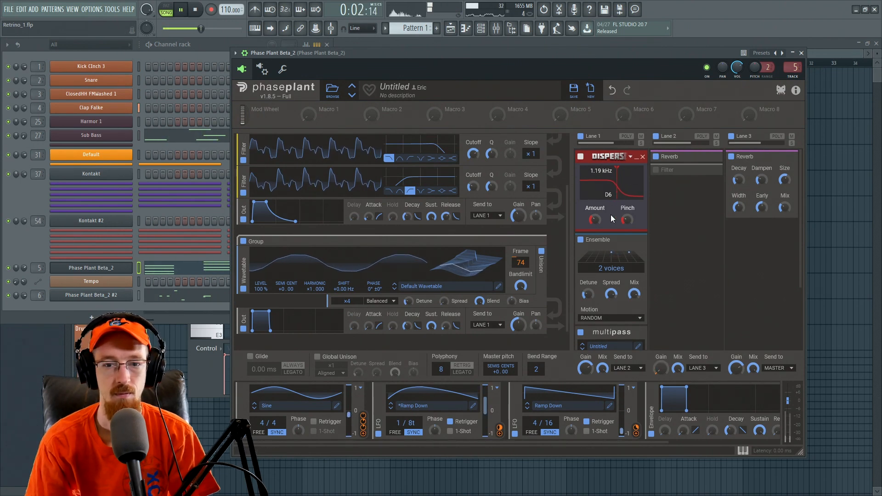
{"action": "key", "text": "space"}
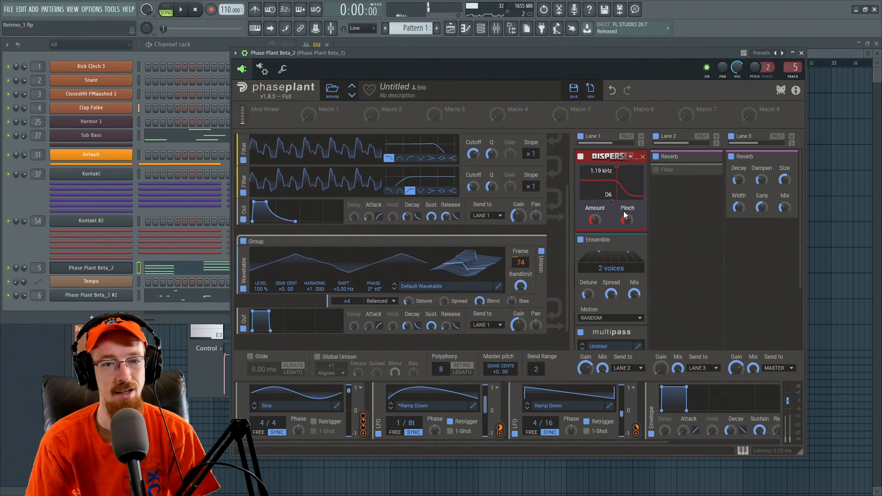
Step: Return Disperser to Lane 2, placing it after the Reverb and the re-enabled Filter, and briefly audition the song
{"action": "left_click_drag", "start_coordinate": [607, 159], "coordinate": [686, 156]}
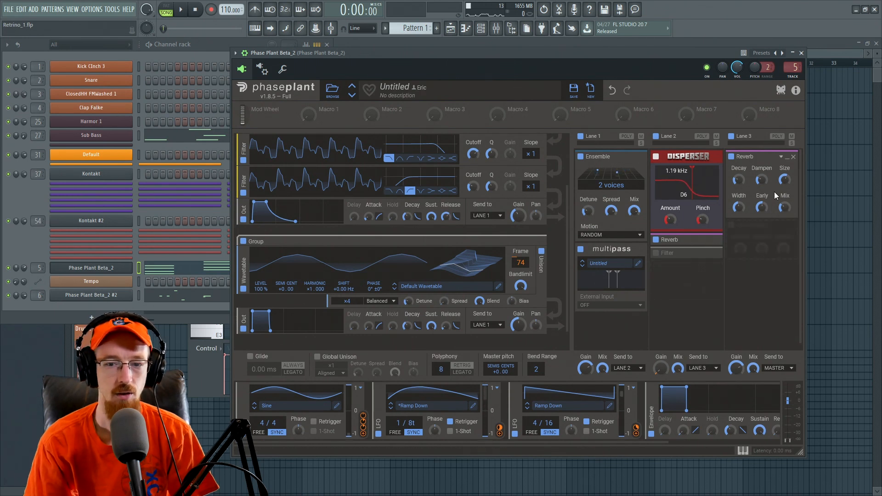
{"action": "left_click", "coordinate": [656, 253]}
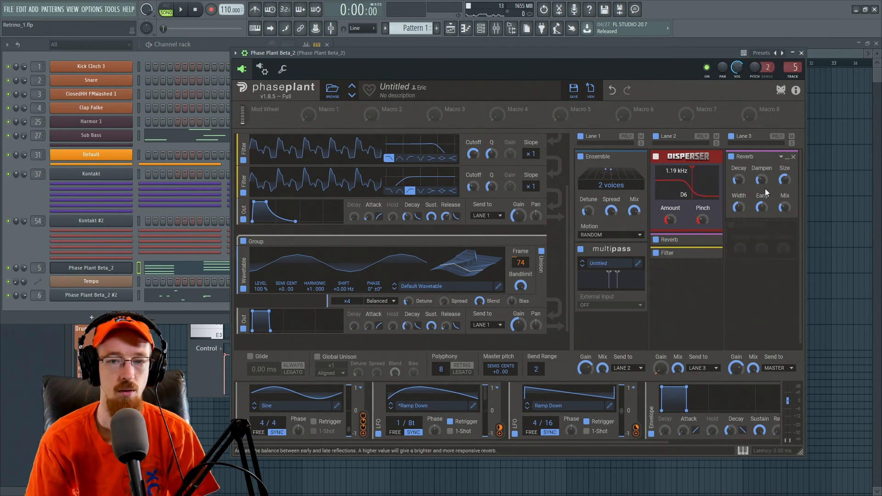
{"action": "left_click_drag", "start_coordinate": [671, 156], "coordinate": [677, 277]}
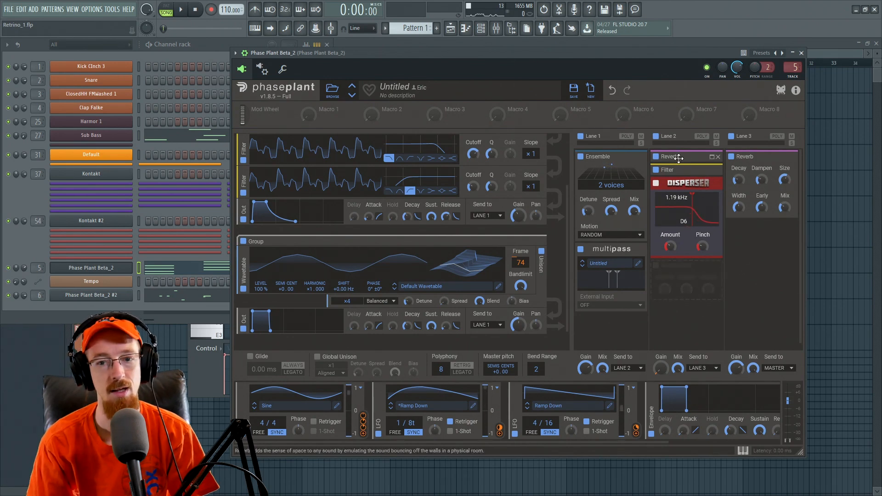
{"action": "key", "text": "space"}
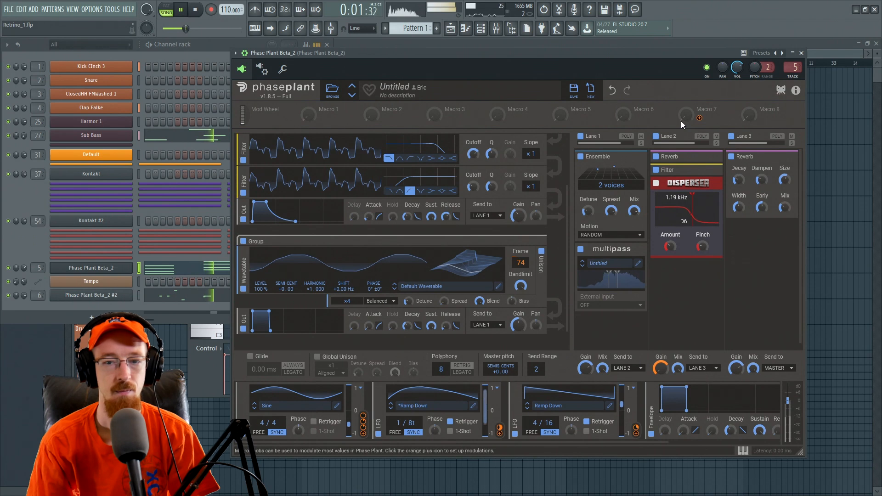
{"action": "key", "text": "space"}
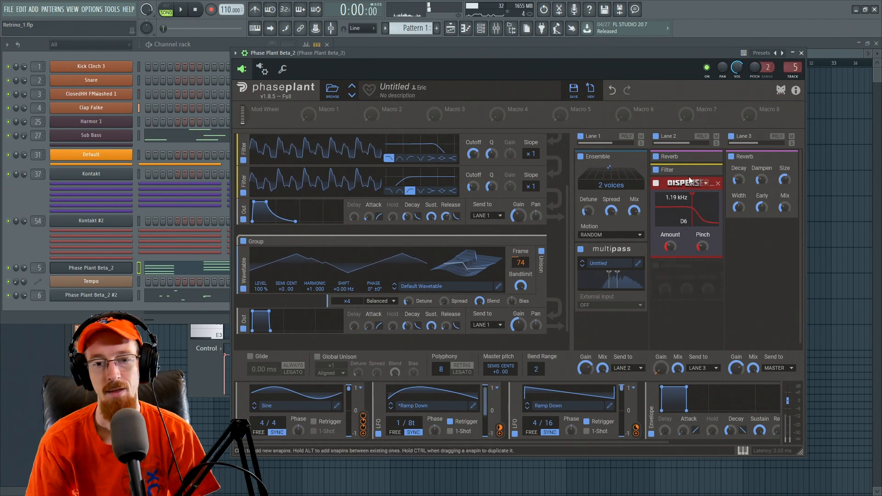